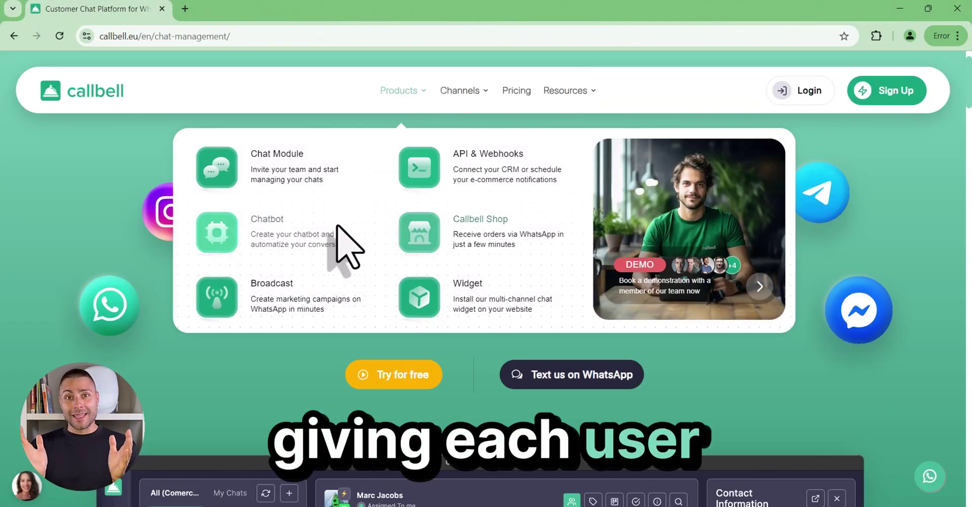
# - Open the Chatbot product page and scroll to 'Create your first chatbot without programming skills'
pyautogui.click(336, 228)
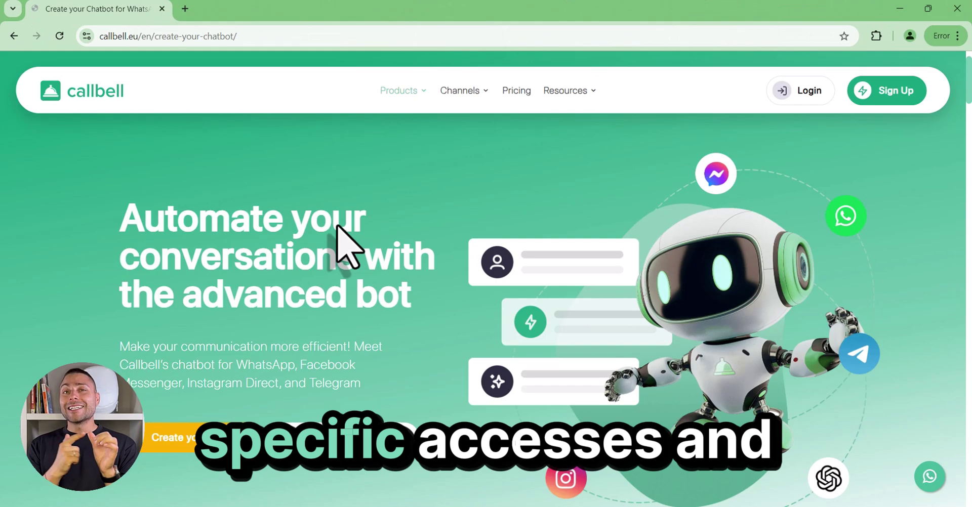
pyautogui.scroll(-3, 521, 303)
pyautogui.scroll(-5, 522, 298)
pyautogui.scroll(-4, 607, 293)
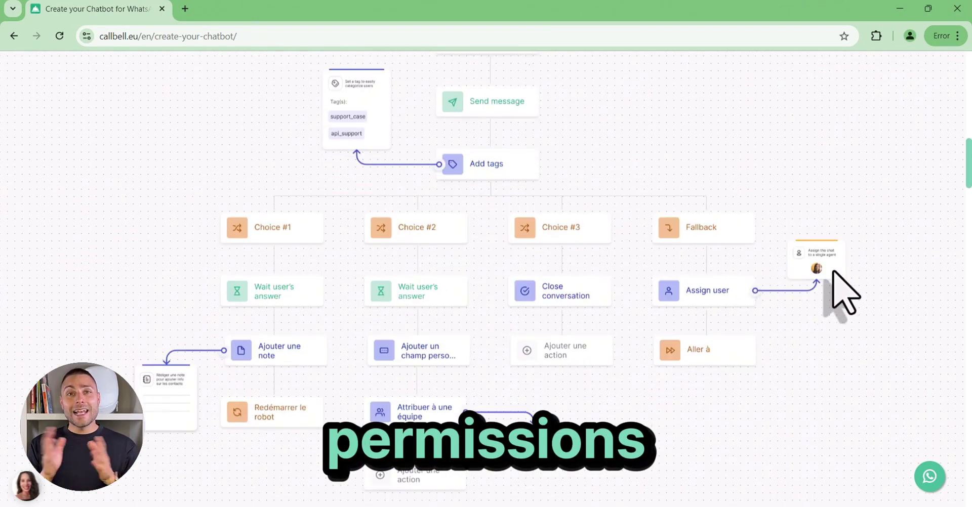
pyautogui.scroll(-5, 840, 286)
pyautogui.scroll(-3, 820, 306)
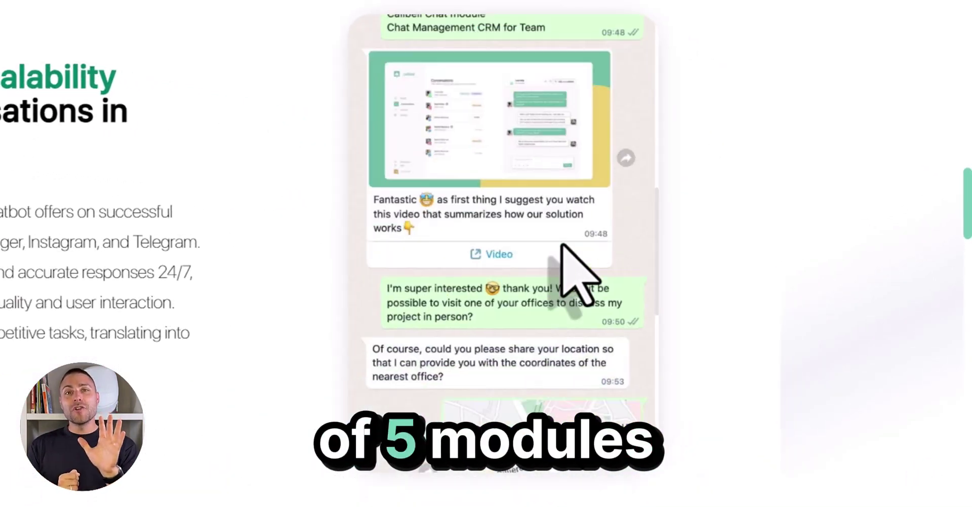
pyautogui.scroll(-3, 577, 276)
pyautogui.scroll(-2, 577, 276)
pyautogui.scroll(-5, 328, 303)
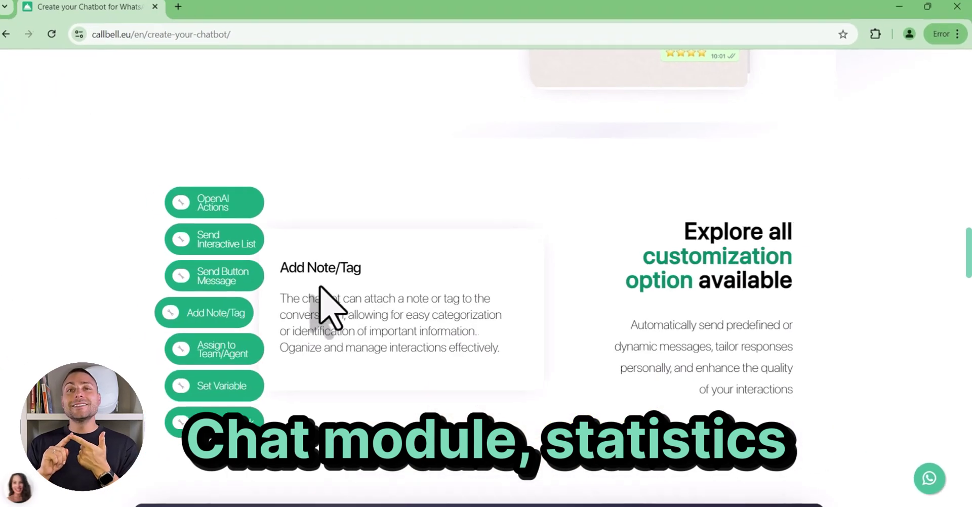
pyautogui.scroll(-3, 304, 349)
pyautogui.scroll(-7, 556, 364)
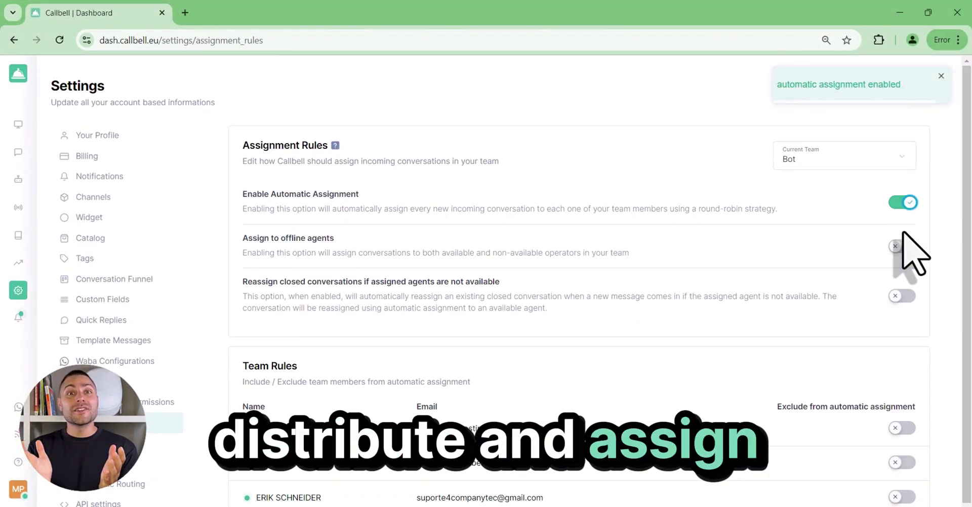
# - Exclude a team member from automatic assignment, then set a Tomorrow snooze reminder on a chat
pyautogui.click(886, 444)
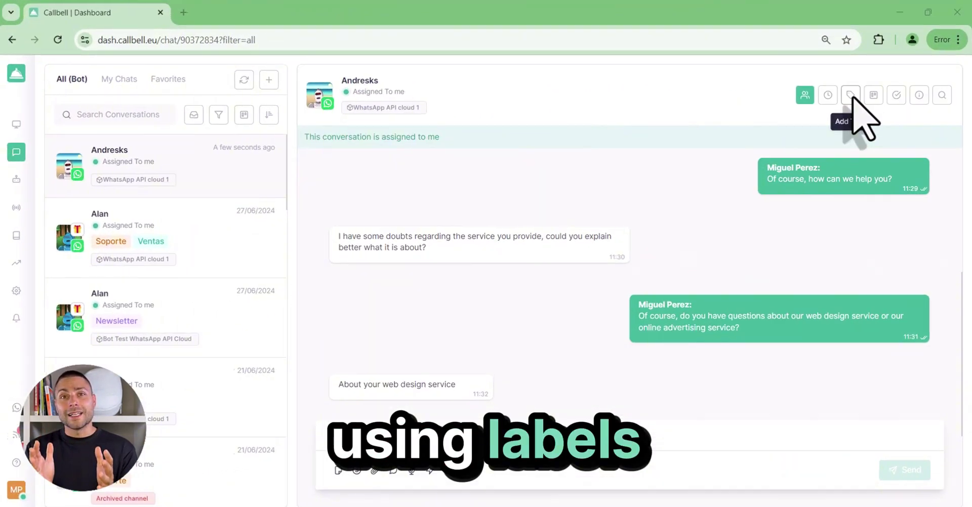
pyautogui.click(804, 70)
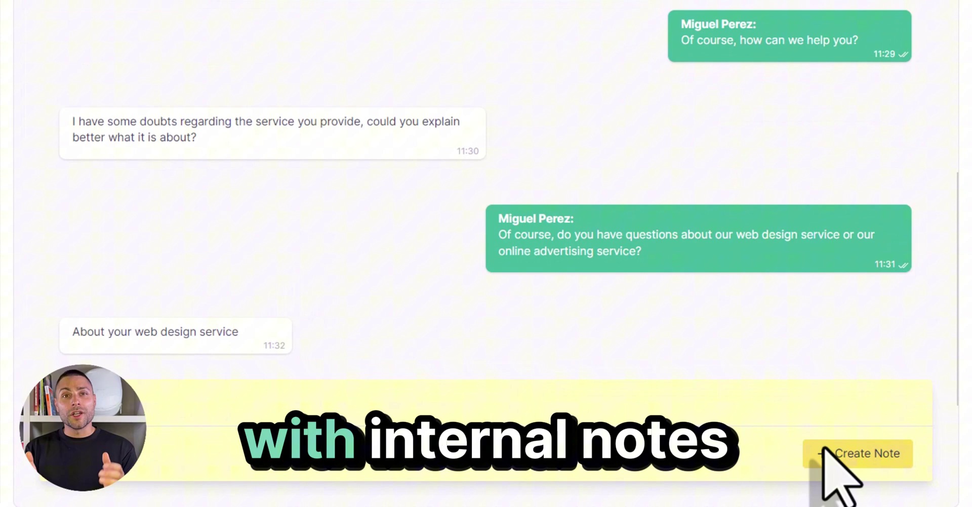
pyautogui.click(767, 57)
pyautogui.click(675, 166)
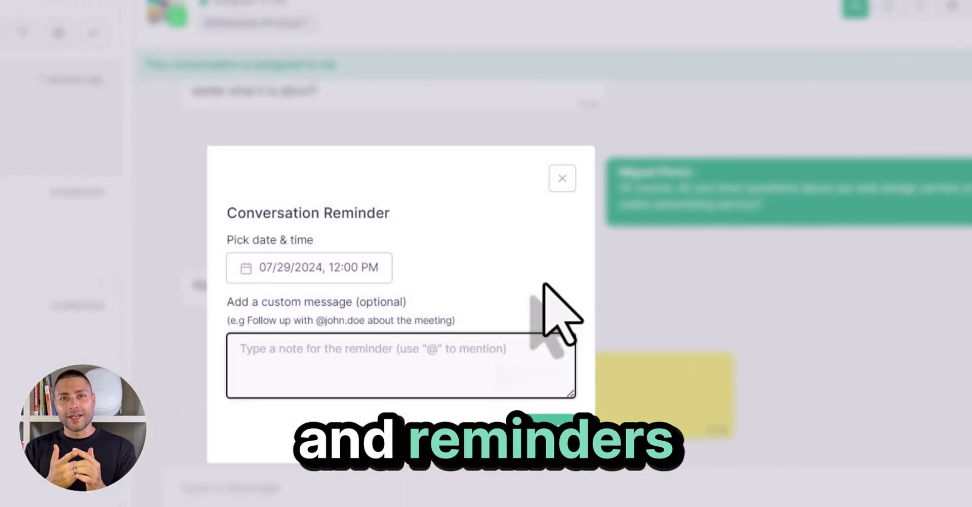
# - Confirm the chat reminder and create a new Empty-template bot on the WhatsApp API Cloud Bot Test channel
pyautogui.click(639, 394)
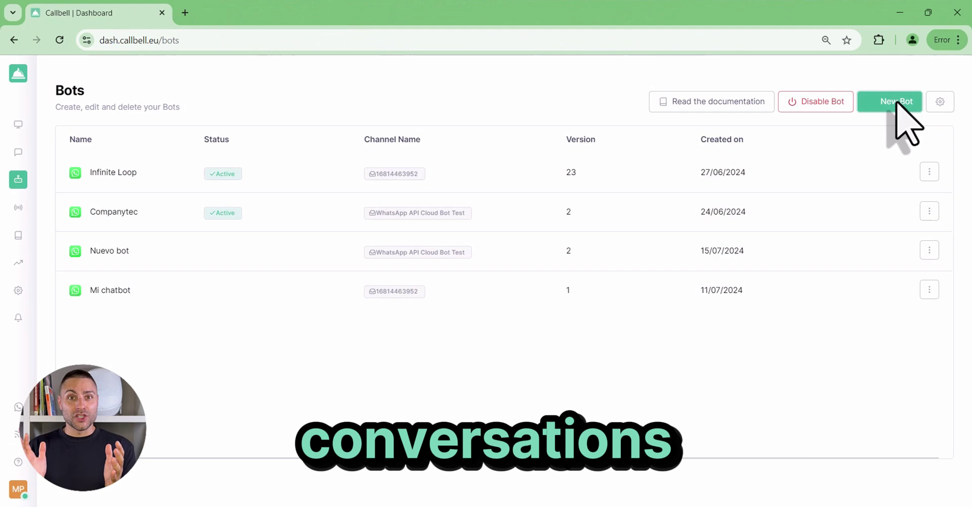
pyautogui.click(897, 101)
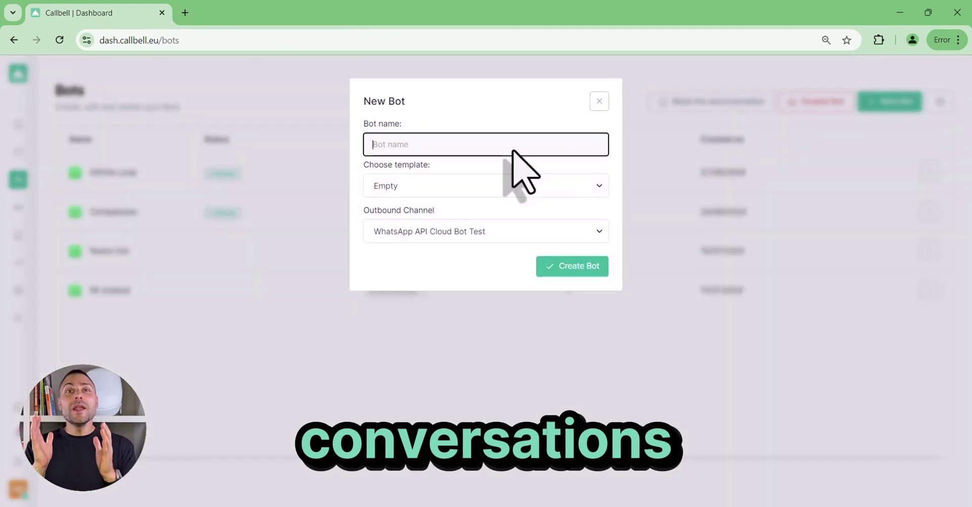
pyautogui.write('Newbot')
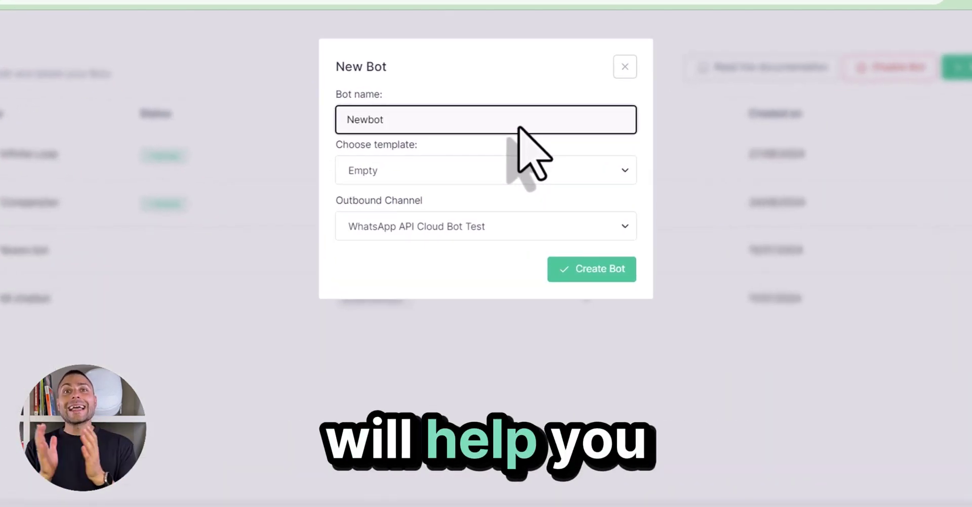
pyautogui.click(520, 163)
pyautogui.click(501, 202)
pyautogui.click(527, 228)
pyautogui.click(536, 256)
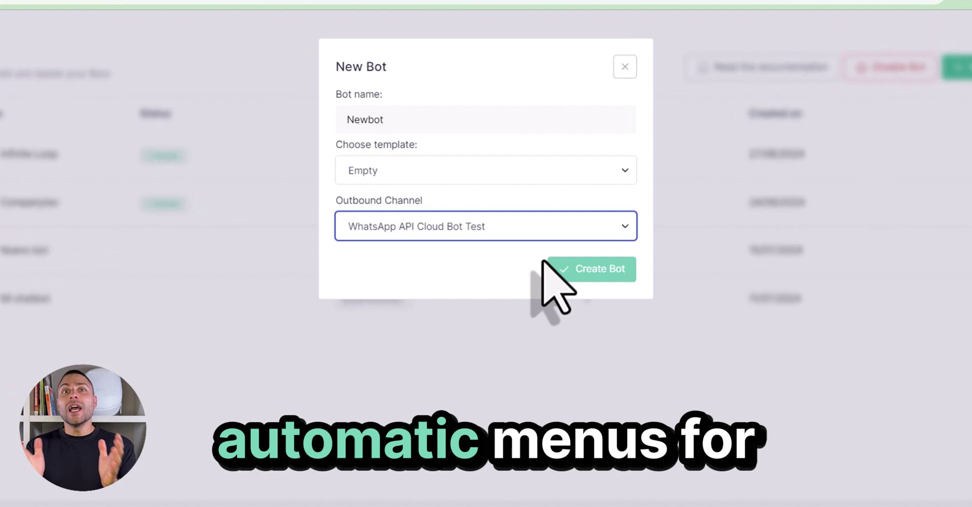
pyautogui.click(588, 267)
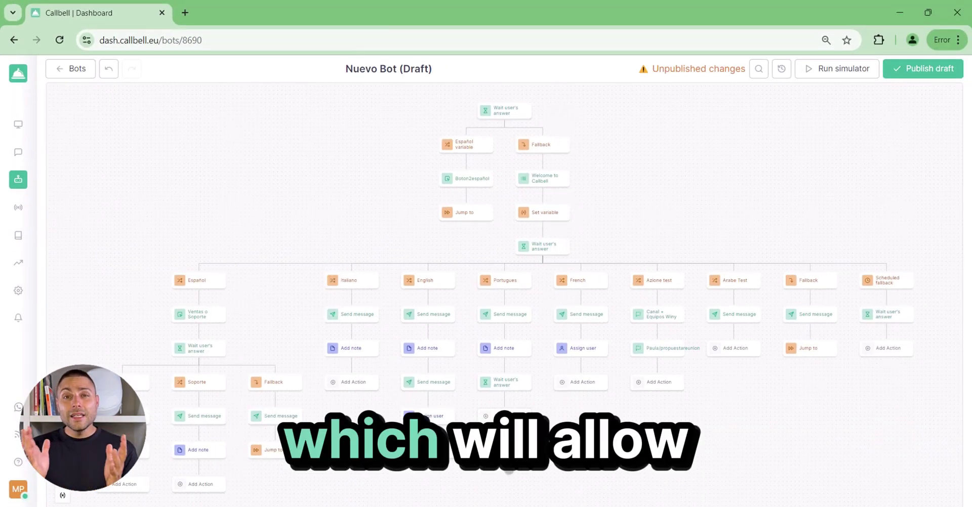
# - Add send-message and assign-user steps under Wait user's answer, then a webhook step
pyautogui.click(503, 416)
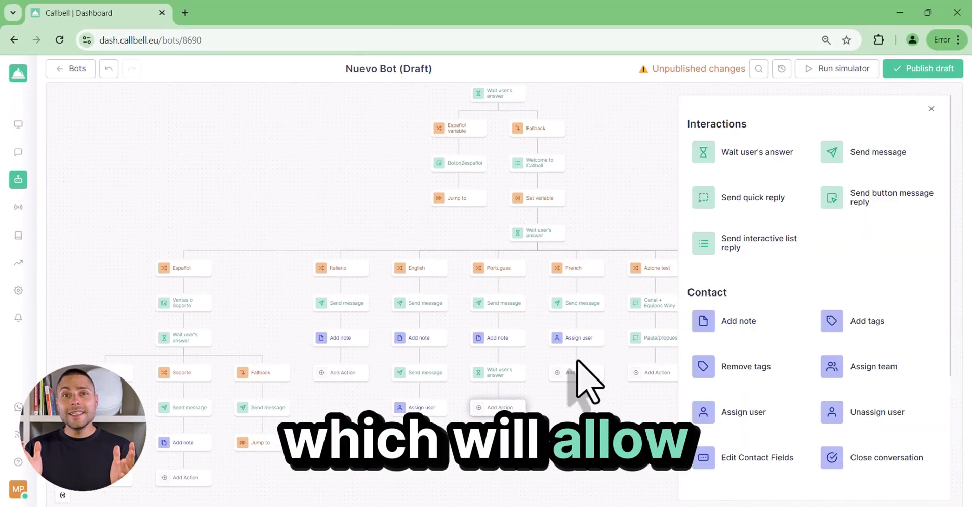
pyautogui.click(843, 168)
pyautogui.write('1')
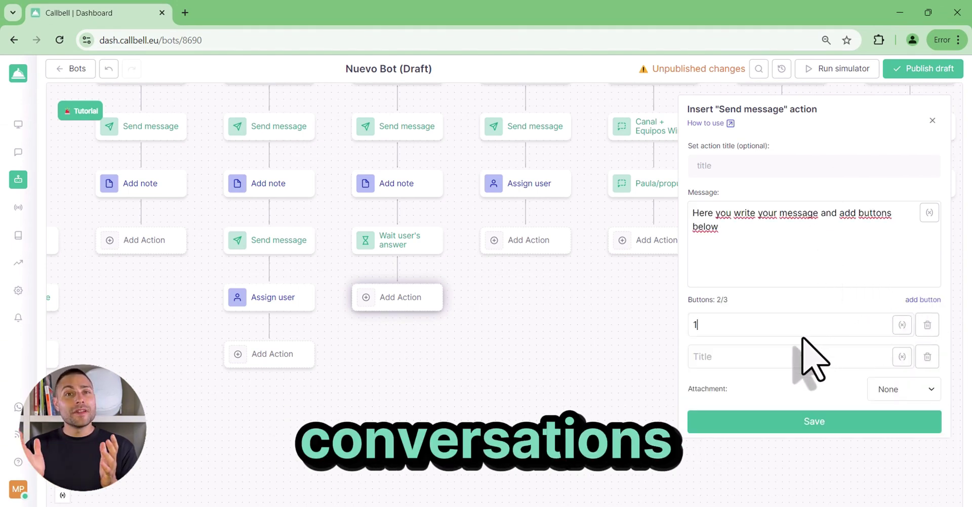
pyautogui.click(793, 421)
pyautogui.click(420, 357)
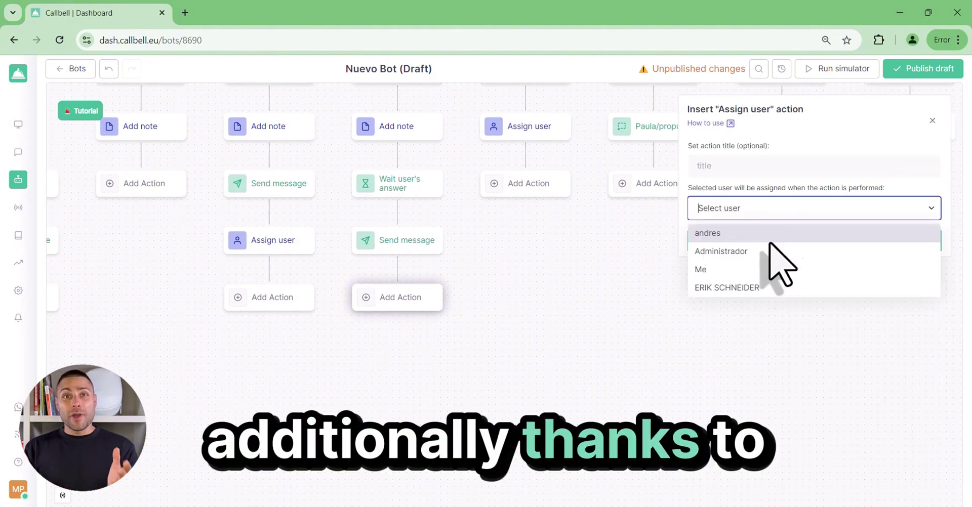
pyautogui.click(754, 286)
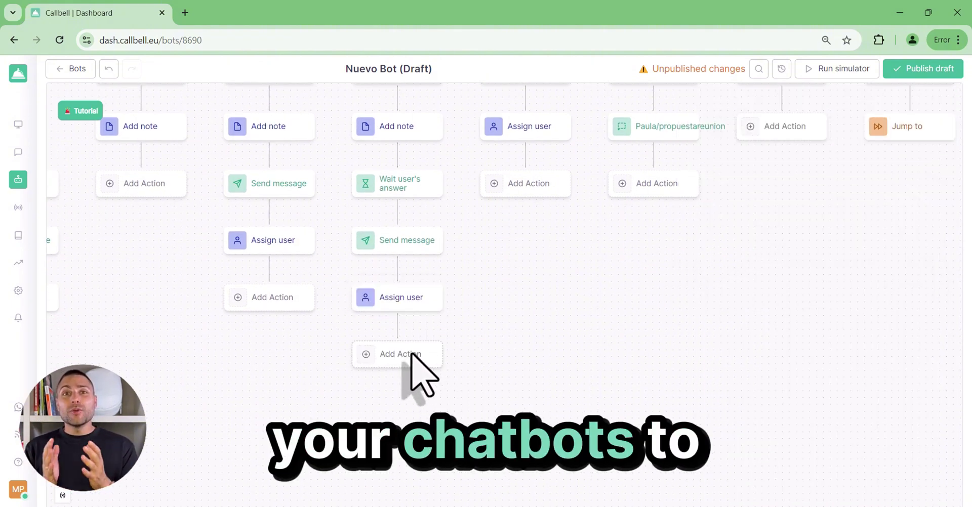
pyautogui.click(413, 354)
pyautogui.click(762, 445)
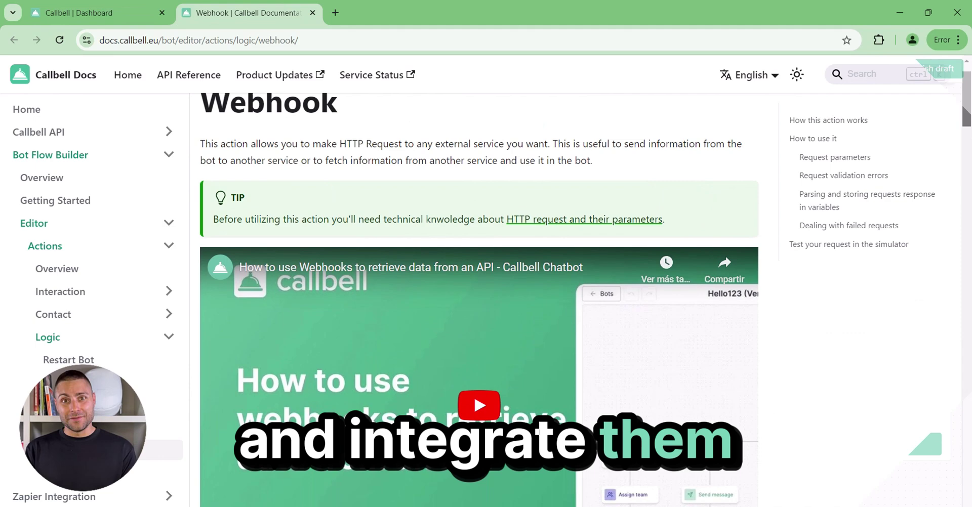
# - Read the Webhook docs through request parameters and validation errors, then add an OpenAI step to the bot
pyautogui.scroll(-2, 479, 304)
pyautogui.scroll(-3, 478, 304)
pyautogui.scroll(-2, 479, 303)
pyautogui.scroll(-1, 479, 303)
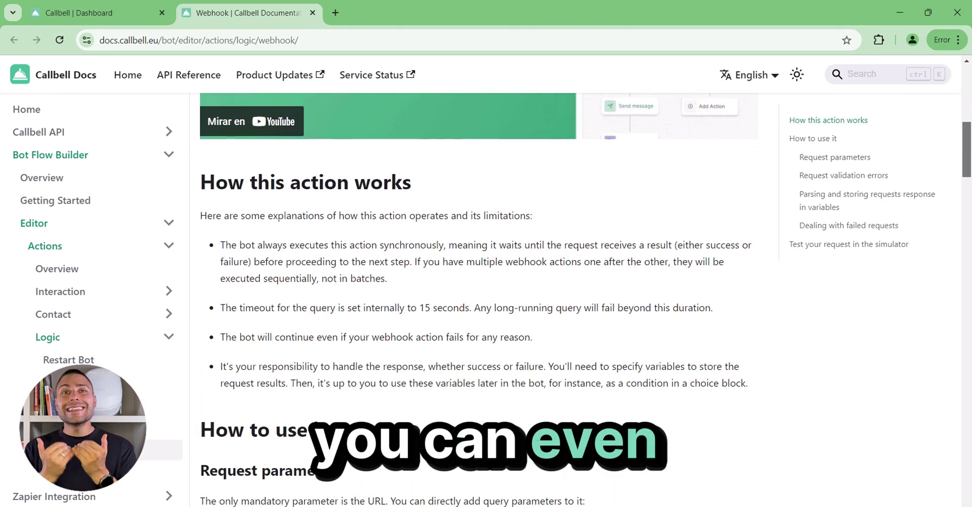
pyautogui.scroll(-2, 478, 303)
pyautogui.scroll(-2, 479, 304)
pyautogui.scroll(-2, 479, 304)
pyautogui.scroll(-1, 478, 304)
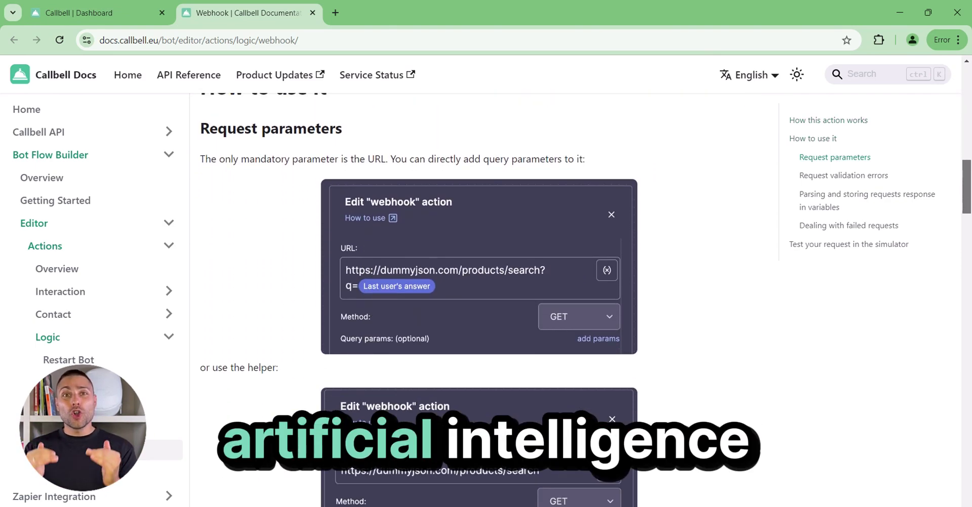
pyautogui.scroll(-2, 479, 304)
pyautogui.scroll(-1, 479, 303)
pyautogui.scroll(-2, 478, 304)
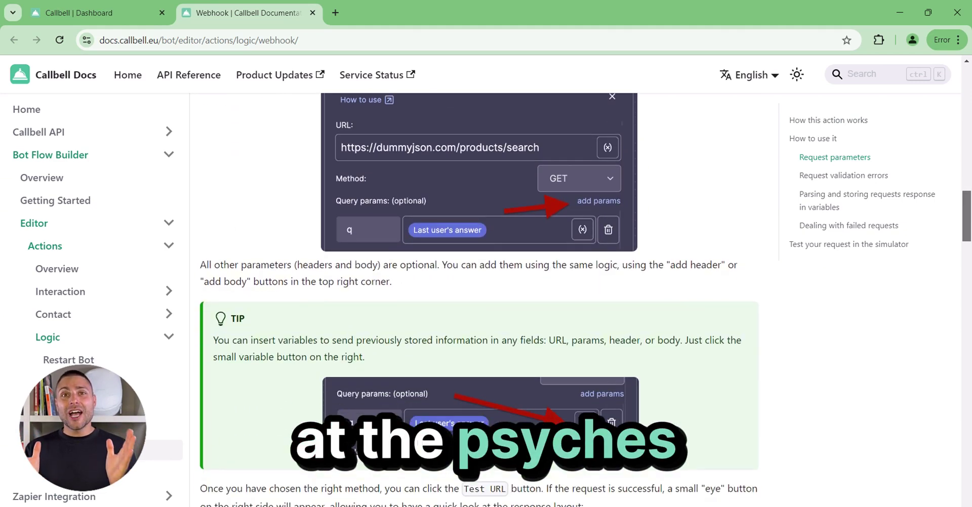
pyautogui.scroll(-2, 479, 304)
pyautogui.scroll(-2, 479, 304)
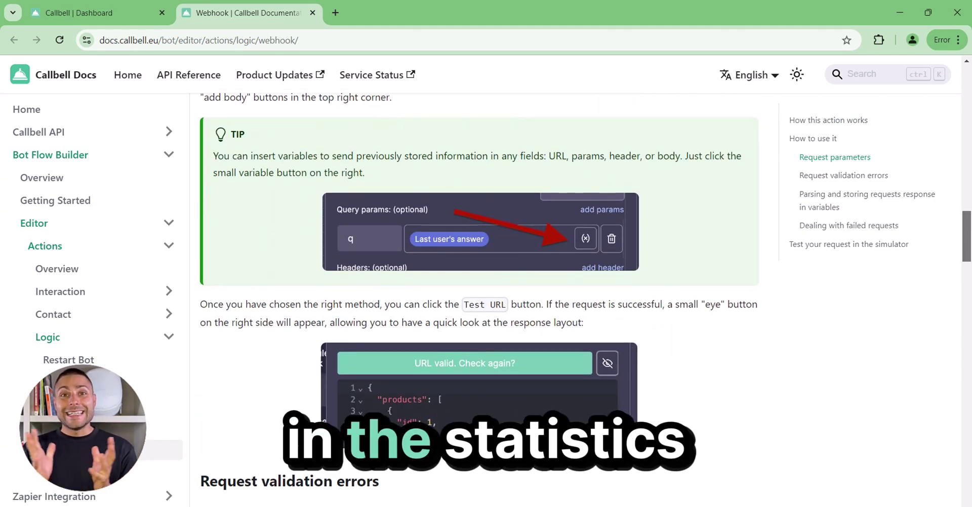
pyautogui.scroll(-3, 479, 304)
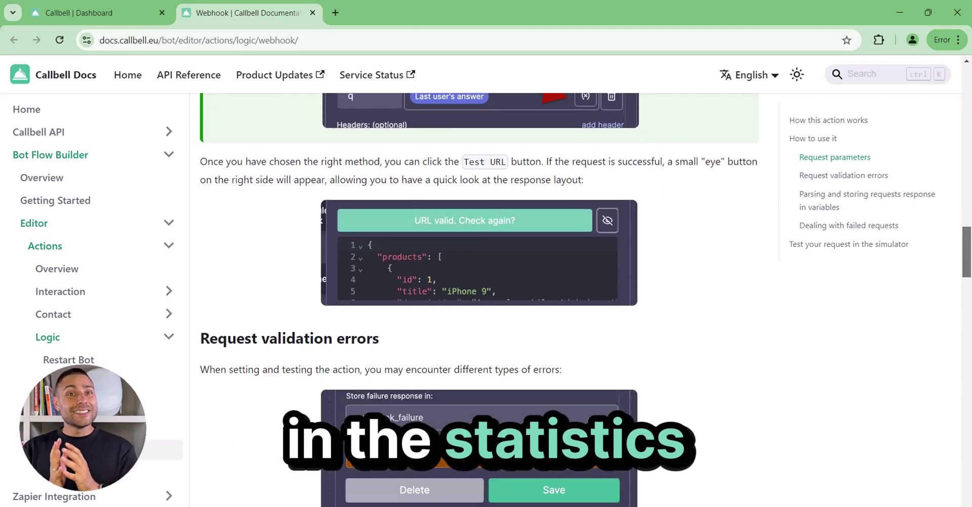
pyautogui.scroll(-2, 479, 303)
pyautogui.scroll(-2, 479, 304)
pyautogui.scroll(-2, 479, 304)
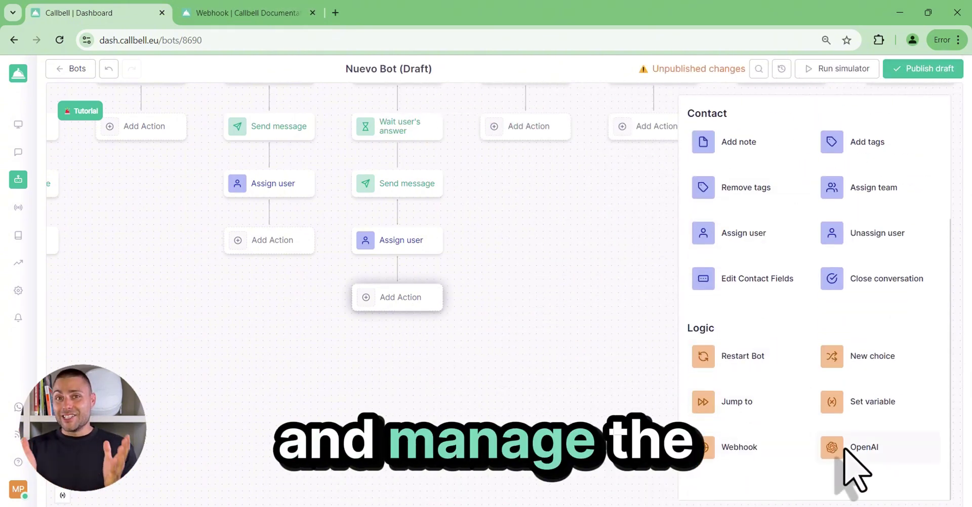
pyautogui.click(843, 448)
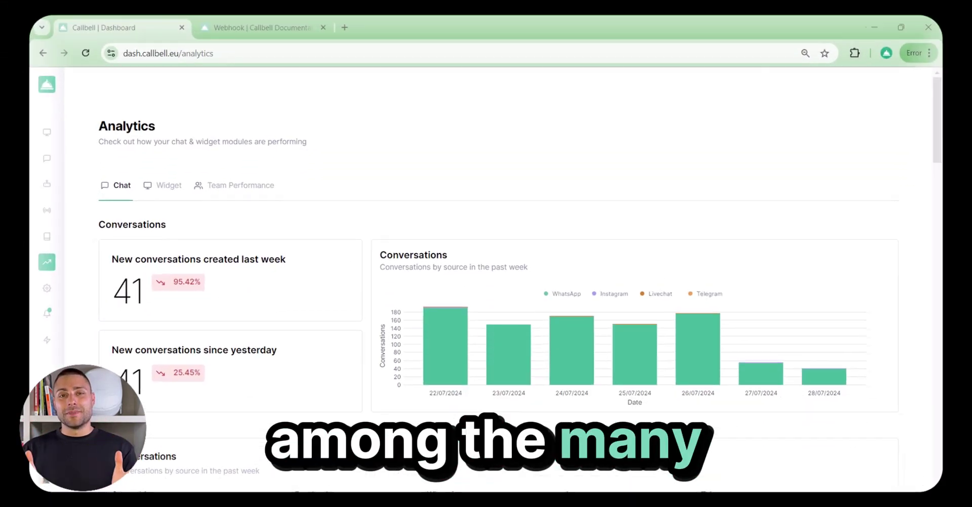
# - Scroll through Team Performance tables of per-agent response times, online time and closed cases
pyautogui.scroll(-2, 486, 279)
pyautogui.scroll(-1, 486, 278)
pyautogui.scroll(-1, 486, 278)
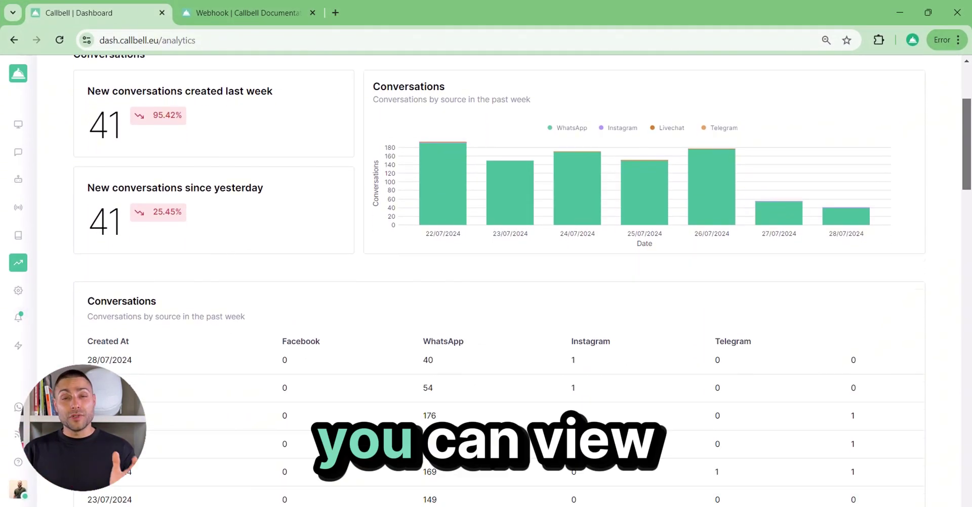
pyautogui.scroll(-2, 486, 279)
pyautogui.scroll(-1, 486, 279)
pyautogui.scroll(-1, 486, 278)
pyautogui.scroll(-1, 486, 278)
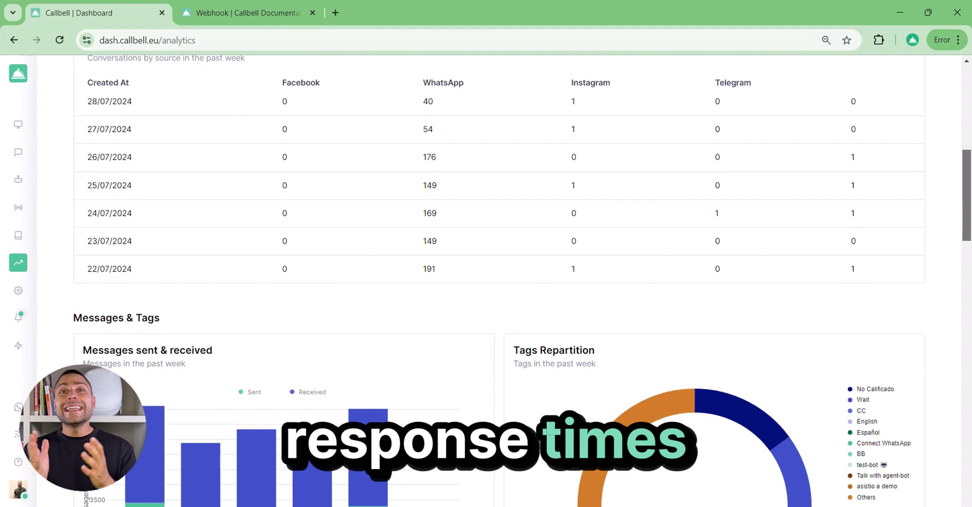
pyautogui.scroll(-1, 486, 278)
pyautogui.scroll(-2, 486, 279)
pyautogui.scroll(-2, 486, 279)
pyautogui.scroll(-2, 486, 278)
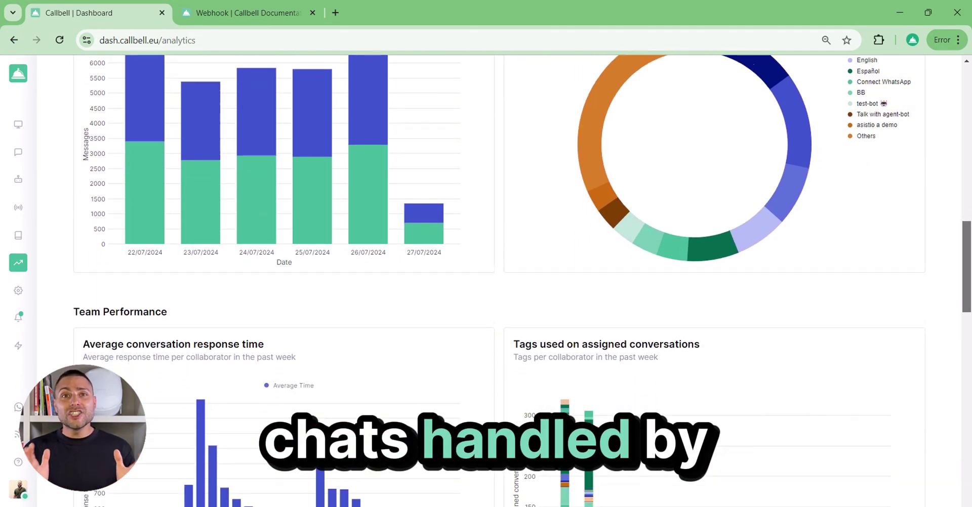
pyautogui.scroll(-2, 486, 278)
pyautogui.scroll(-2, 486, 278)
pyautogui.scroll(-2, 486, 279)
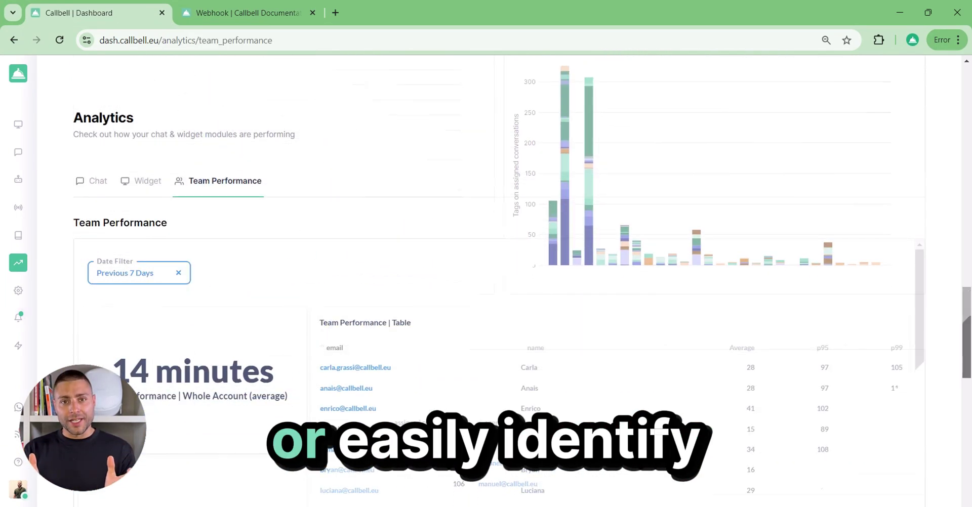
pyautogui.scroll(-1, 486, 279)
pyautogui.scroll(-2, 485, 279)
pyautogui.scroll(-2, 485, 279)
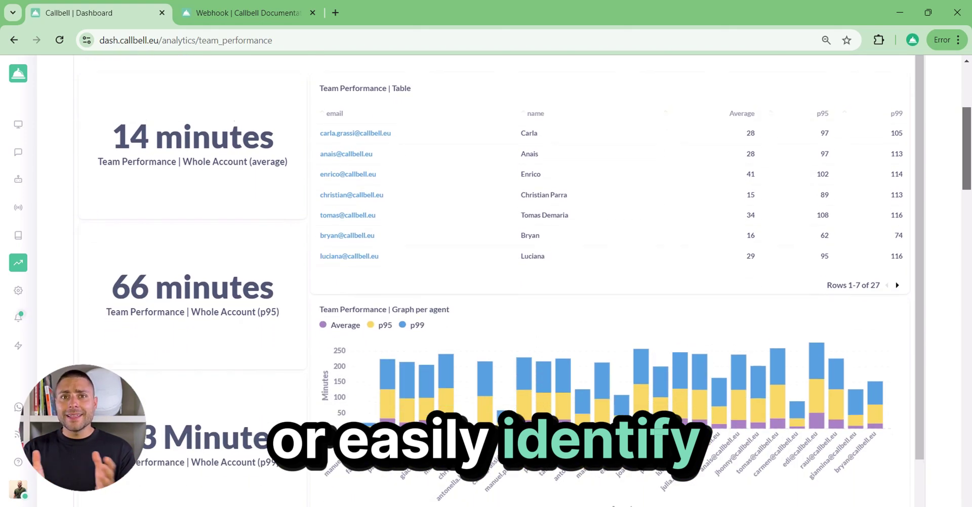
pyautogui.scroll(-3, 931, 172)
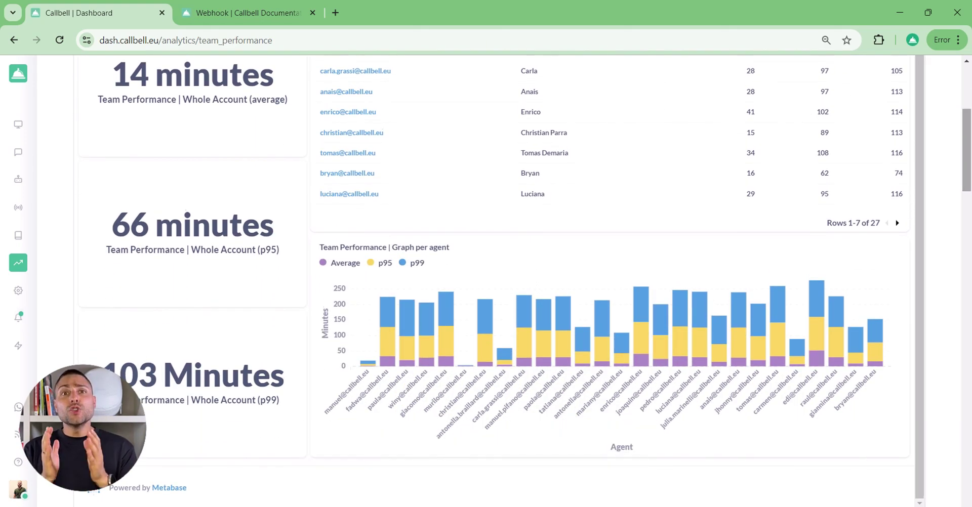
pyautogui.scroll(-3, 932, 193)
pyautogui.scroll(-3, 486, 279)
pyautogui.scroll(-2, 485, 278)
pyautogui.scroll(-3, 486, 278)
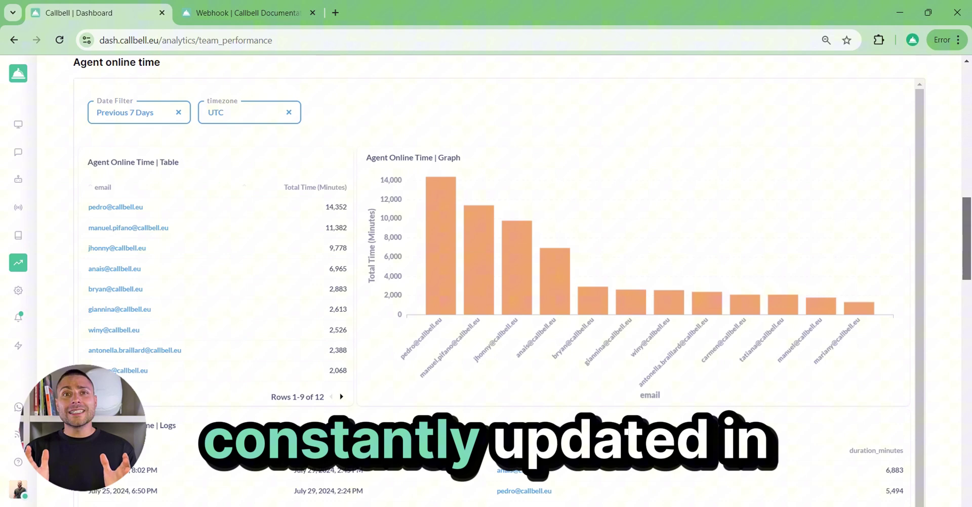
pyautogui.scroll(-3, 486, 279)
pyautogui.scroll(-2, 486, 278)
pyautogui.scroll(-2, 486, 278)
pyautogui.scroll(-3, 486, 278)
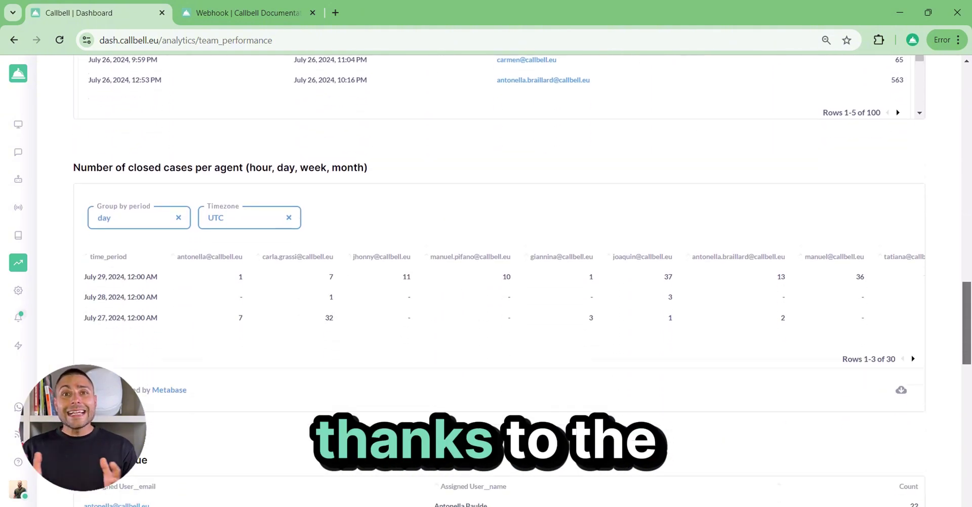
pyautogui.scroll(-3, 486, 278)
pyautogui.scroll(-3, 485, 278)
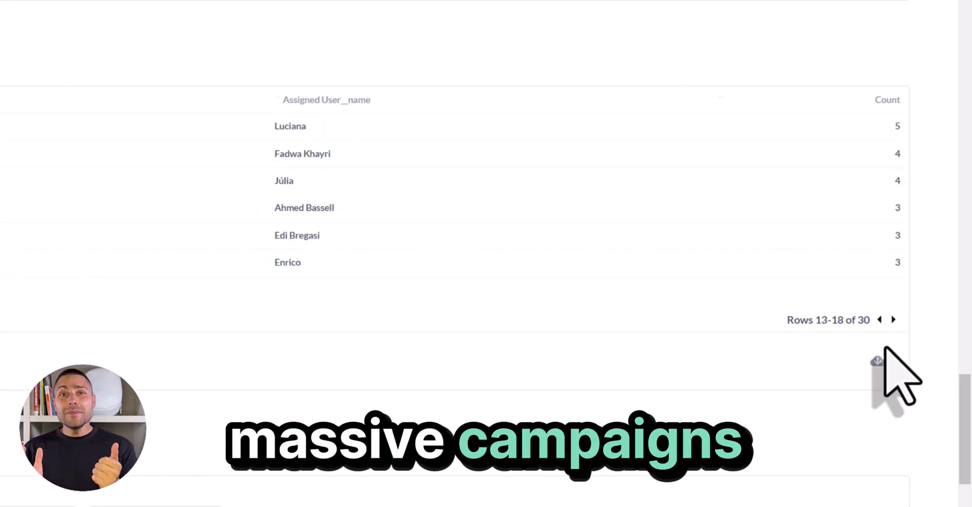
pyautogui.click(878, 360)
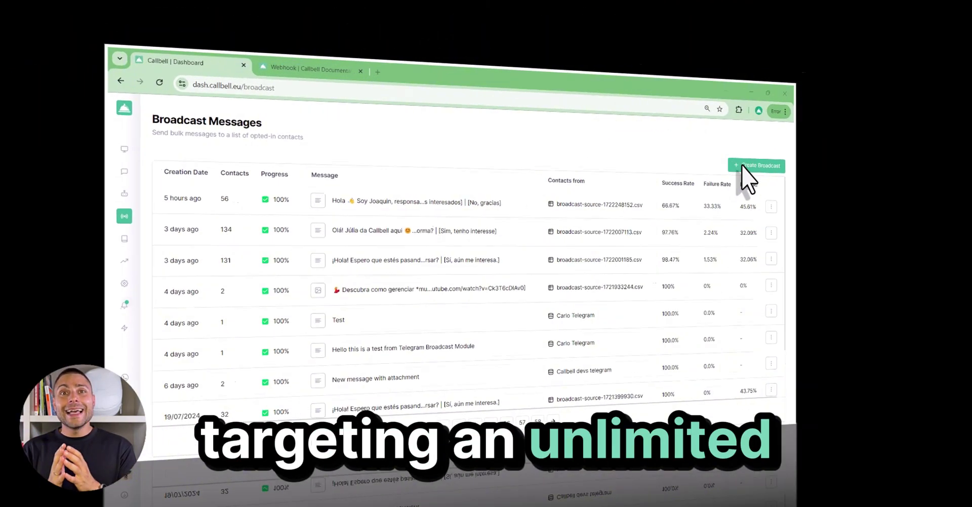
pyautogui.click(742, 165)
pyautogui.click(911, 150)
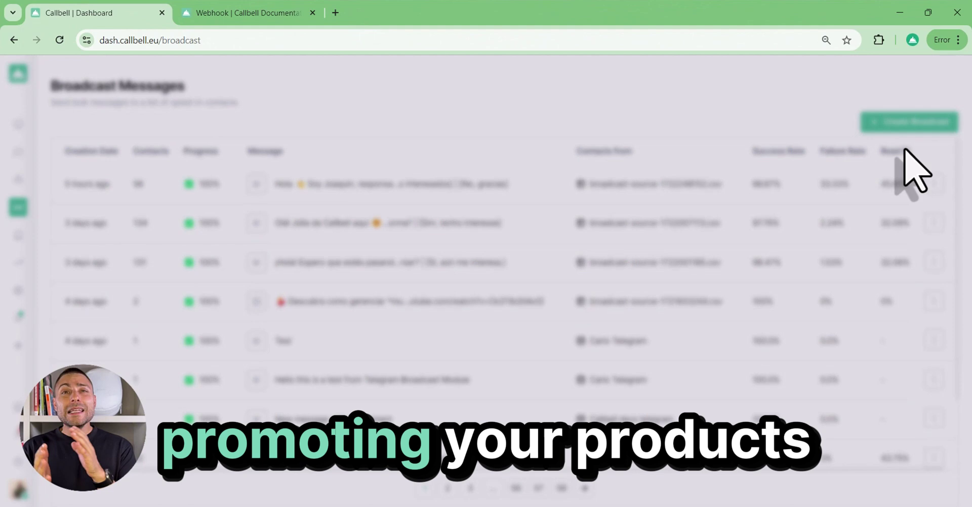
pyautogui.click(455, 190)
pyautogui.click(419, 283)
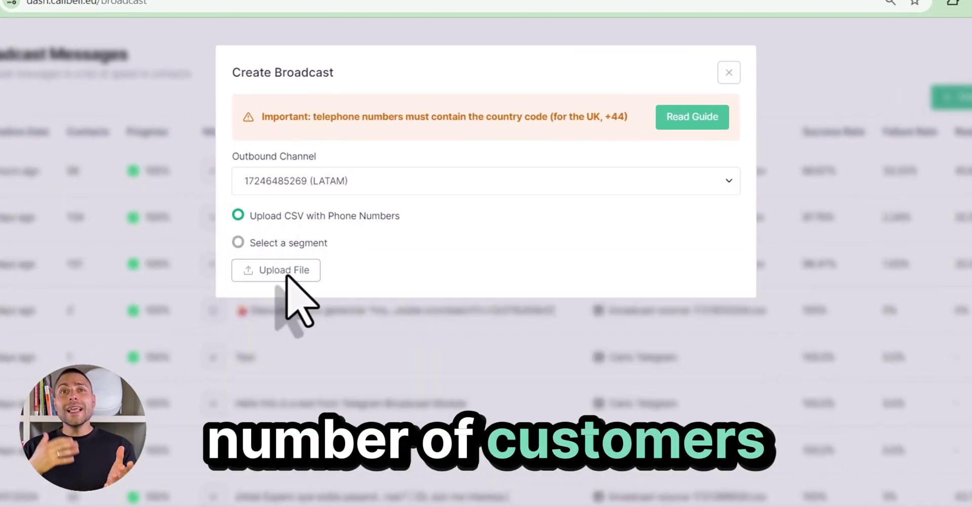
pyautogui.click(283, 271)
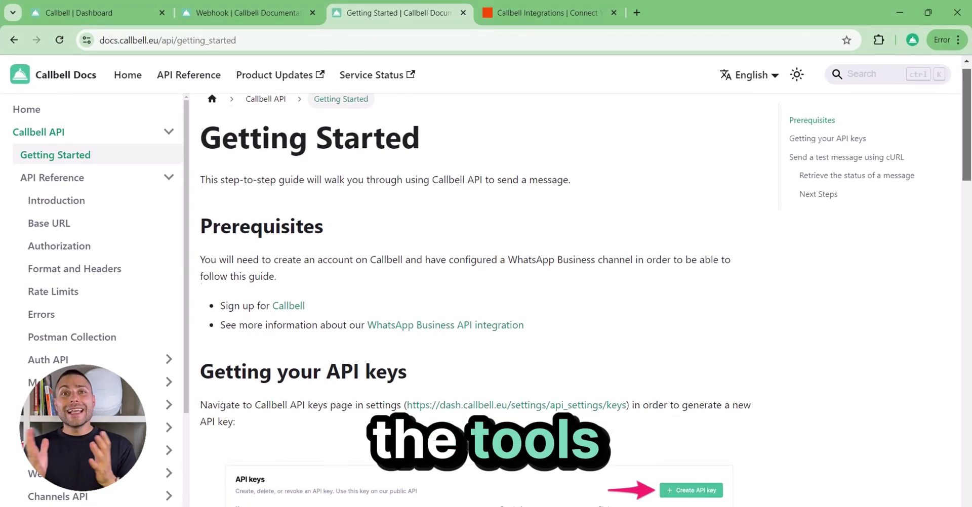
# - Browse the API Getting Started docs and the Zapier integrations
pyautogui.scroll(-1, 476, 304)
pyautogui.scroll(-1, 476, 303)
pyautogui.scroll(-1, 476, 304)
pyautogui.scroll(-1, 476, 304)
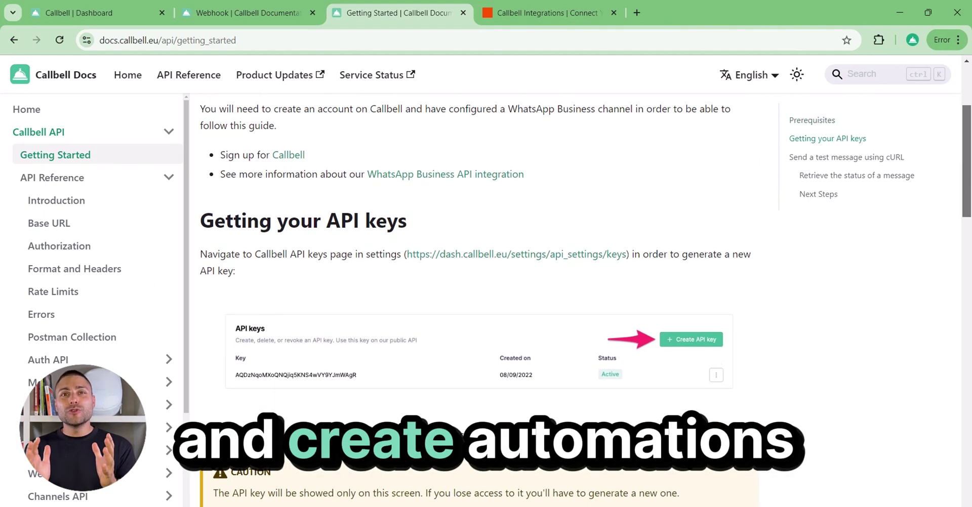
pyautogui.scroll(-1, 476, 303)
pyautogui.scroll(-1, 475, 303)
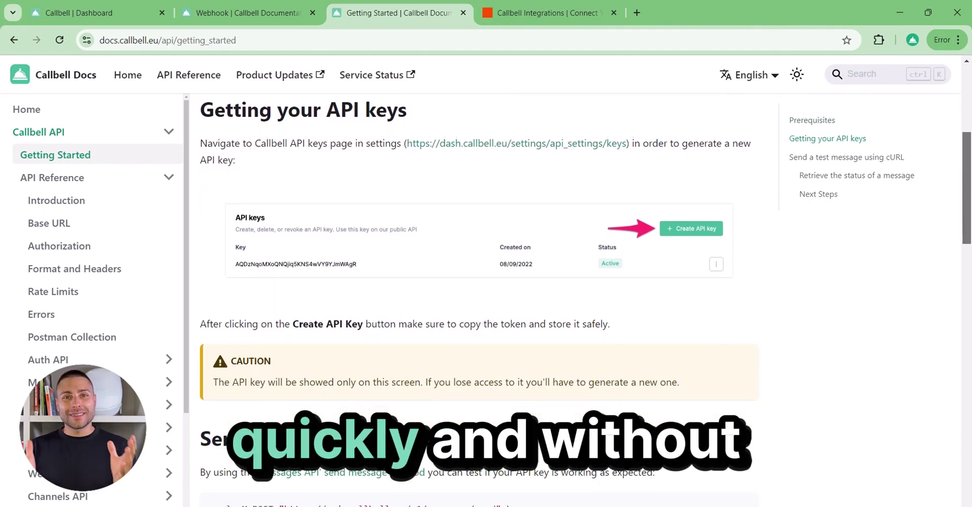
pyautogui.scroll(-1, 476, 303)
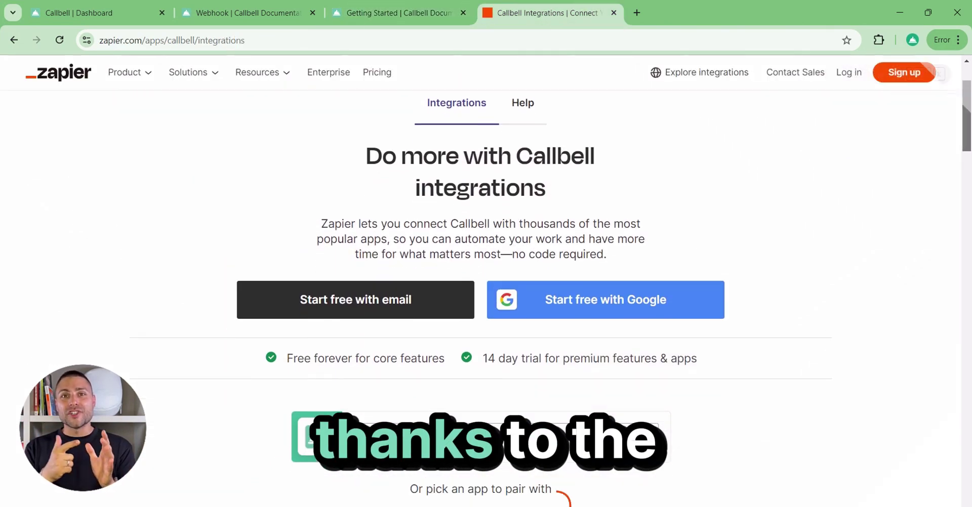
pyautogui.scroll(-2, 486, 303)
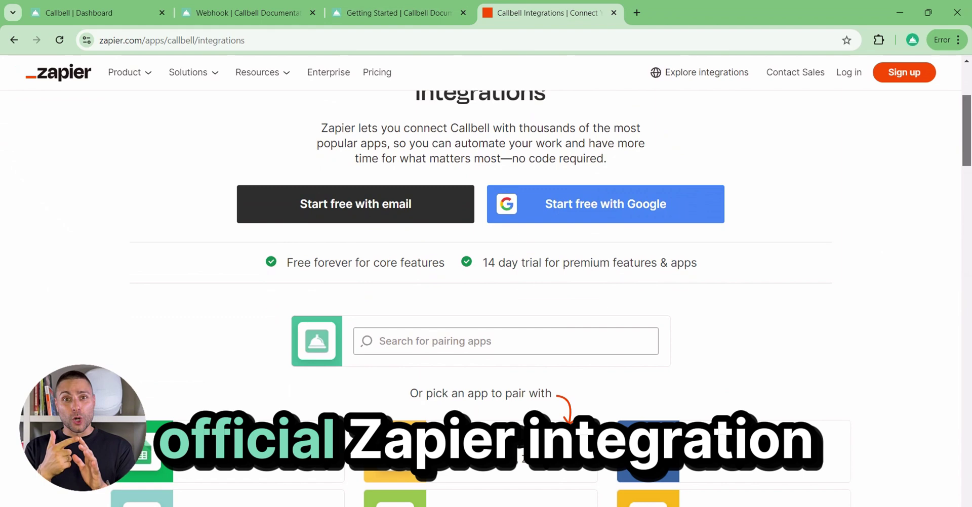
pyautogui.scroll(-2, 486, 304)
pyautogui.scroll(-1, 486, 303)
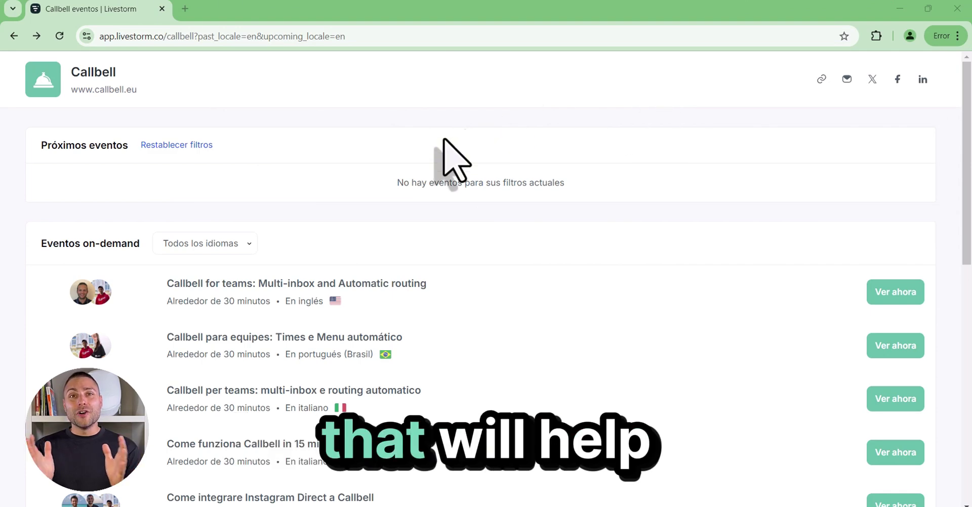
# - Filter Callbell's Livestorm on-demand webinars to English (Inglés) and browse the results
pyautogui.scroll(-2, 271, 243)
pyautogui.scroll(-2, 314, 249)
pyautogui.scroll(-3, 385, 249)
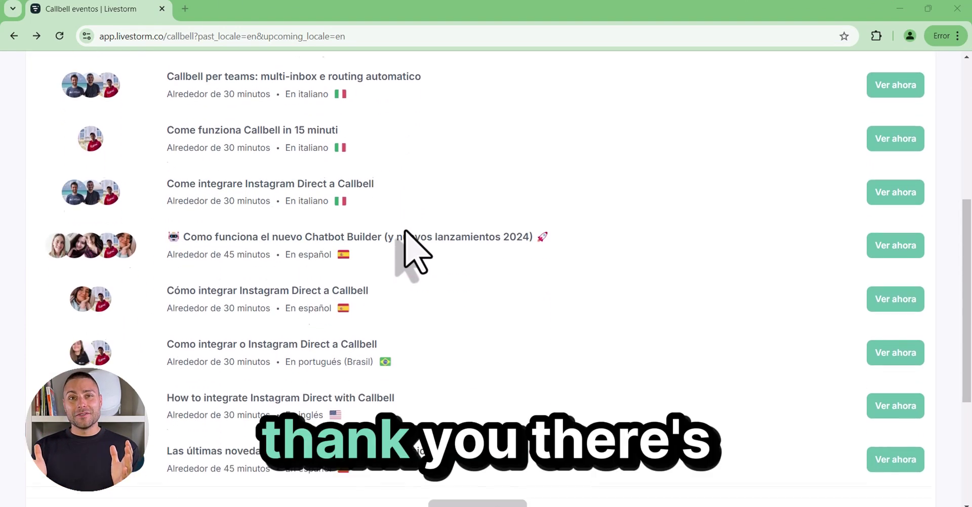
pyautogui.scroll(-1, 410, 237)
pyautogui.scroll(-4, 410, 238)
pyautogui.scroll(1, 412, 243)
pyautogui.scroll(4, 415, 243)
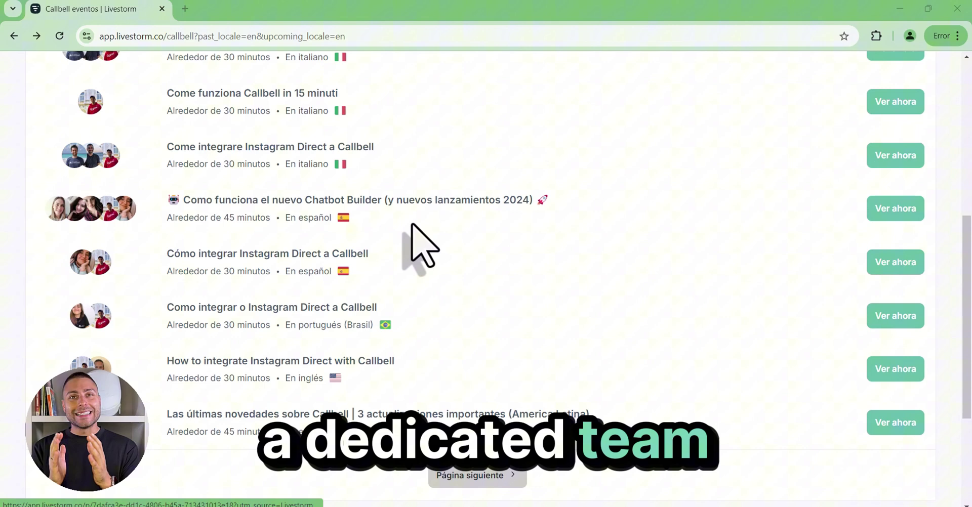
pyautogui.scroll(3, 418, 228)
pyautogui.scroll(4, 412, 228)
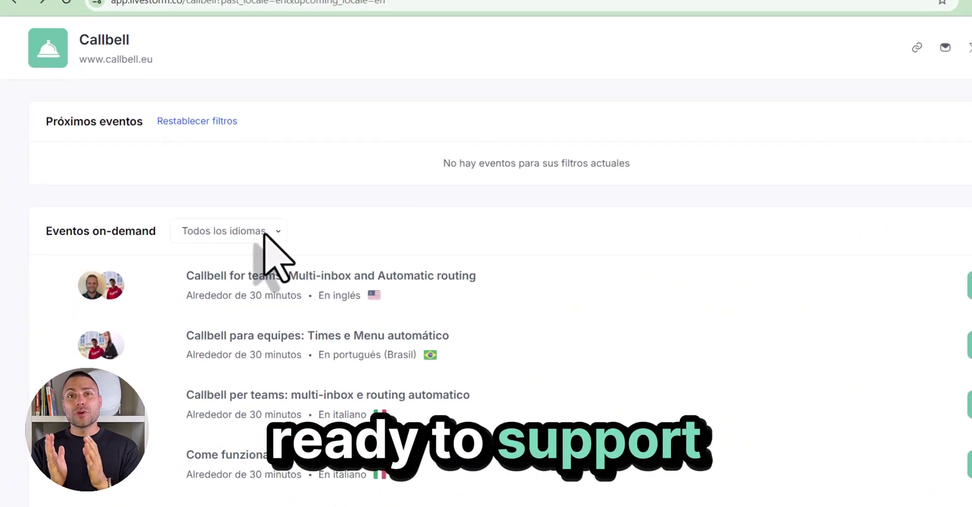
pyautogui.click(225, 246)
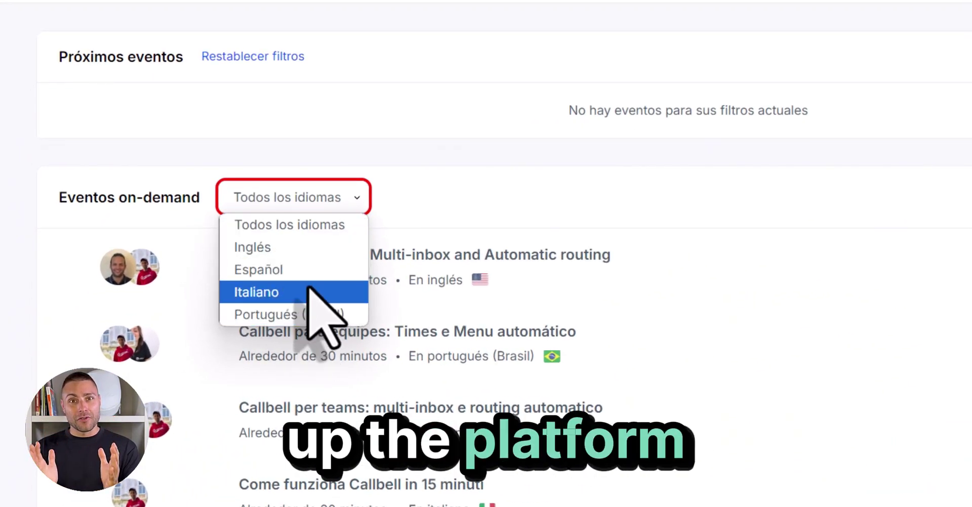
pyautogui.click(306, 256)
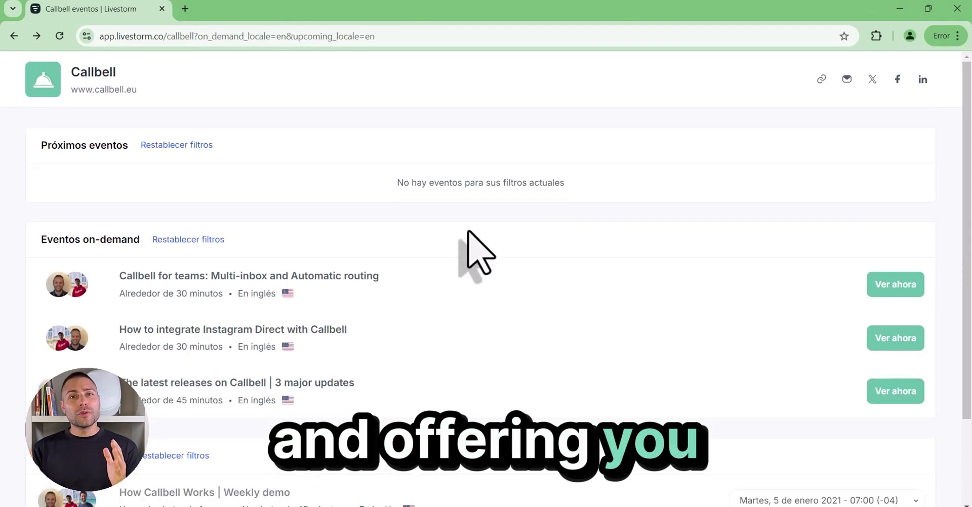
pyautogui.scroll(-2, 618, 246)
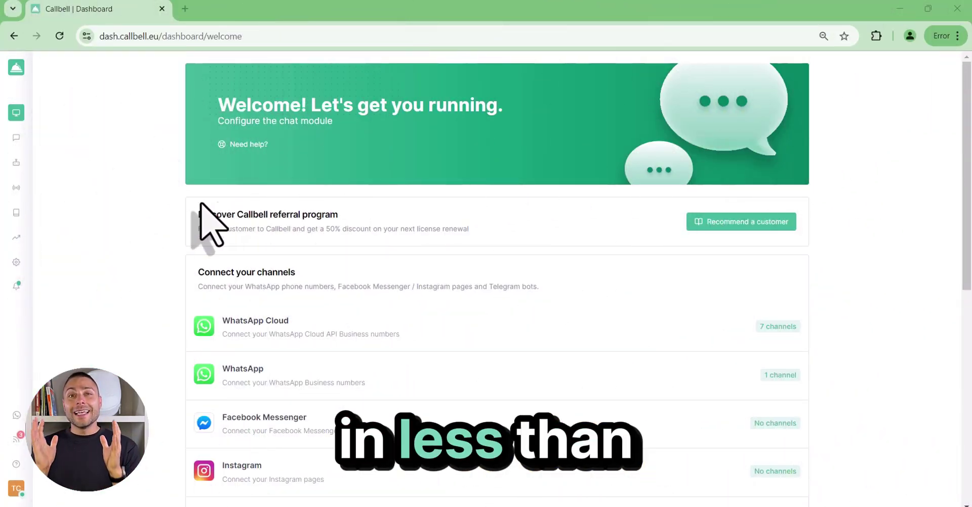
# - Scroll to Add your Teammates on the welcome page and open Invite a co-worker
pyautogui.scroll(-5, 167, 212)
pyautogui.scroll(-2, 157, 217)
pyautogui.scroll(-2, 152, 223)
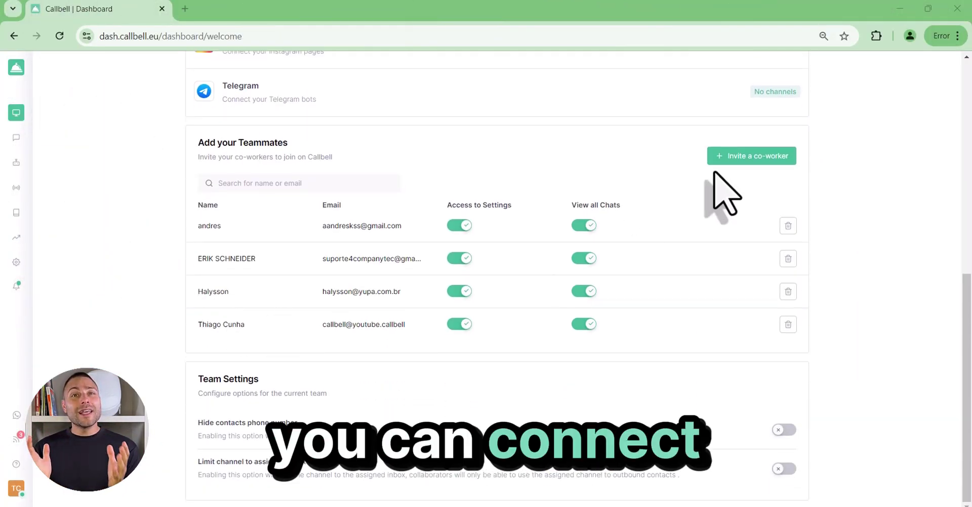
pyautogui.click(731, 156)
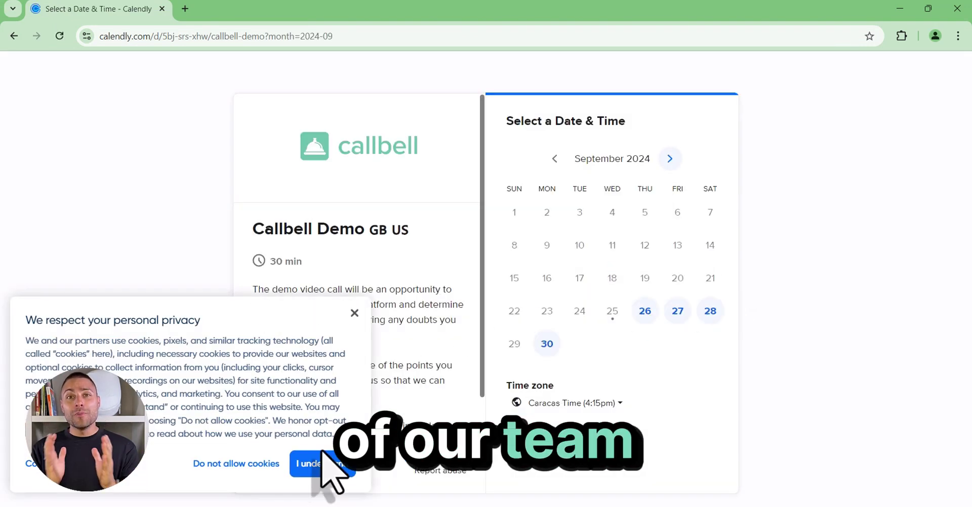
# - Dismiss the cookie notice, choose the 2:00am September 30 demo slot, and enter the contact's email
pyautogui.click(319, 462)
pyautogui.click(458, 324)
pyautogui.click(683, 177)
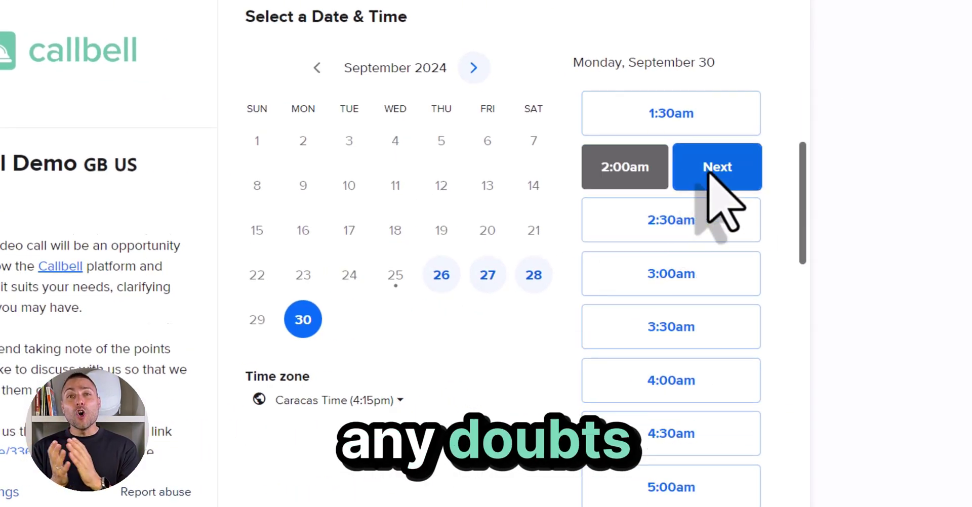
pyautogui.write('Miguel')
pyautogui.click(400, 161)
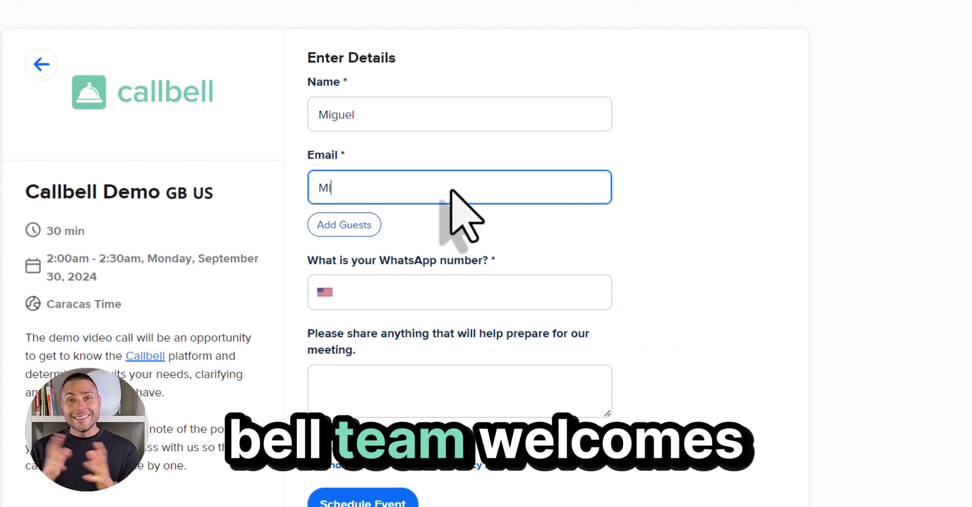
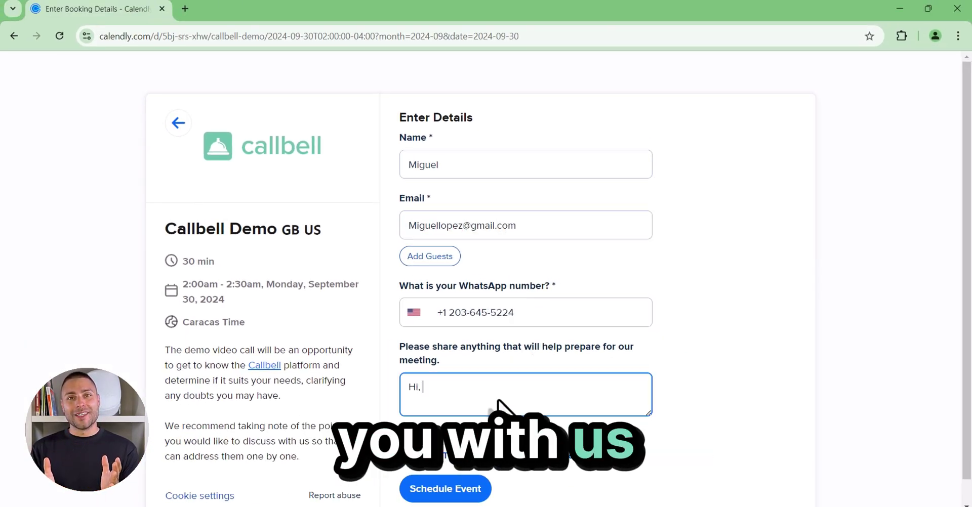
pyautogui.write('n')
pyautogui.scroll(-1, 615, 468)
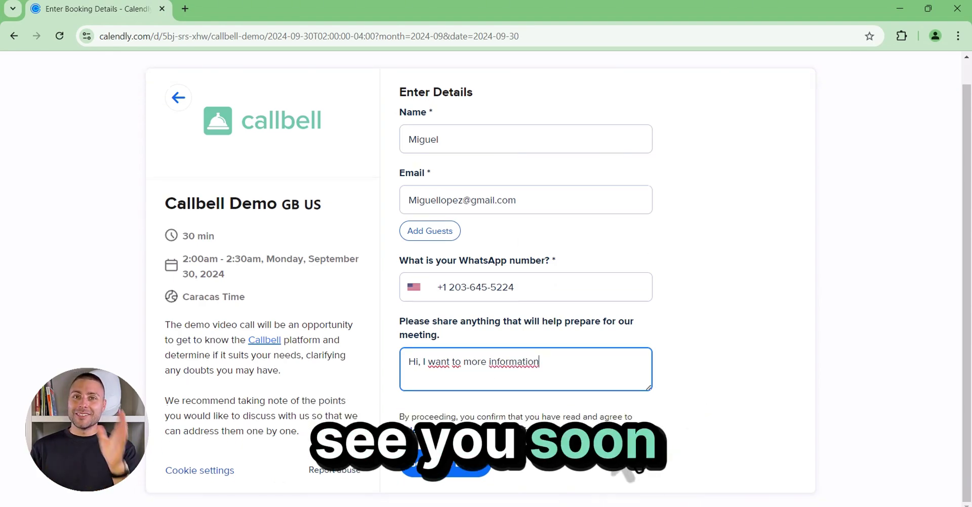